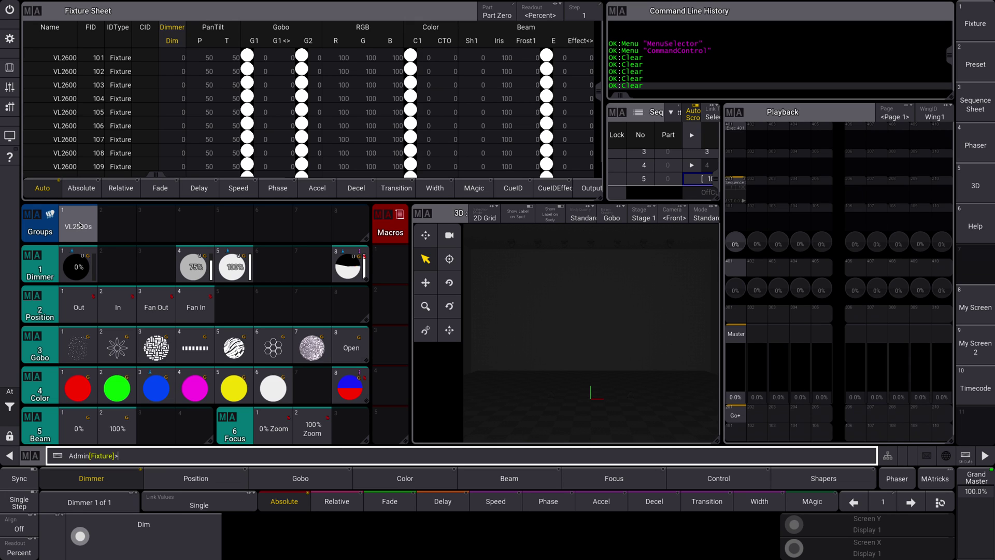
Step: Open the VL2500s group's label editor, delete its text name, and adjust the scribble colour
left_click_drag(78, 228, 80, 194)
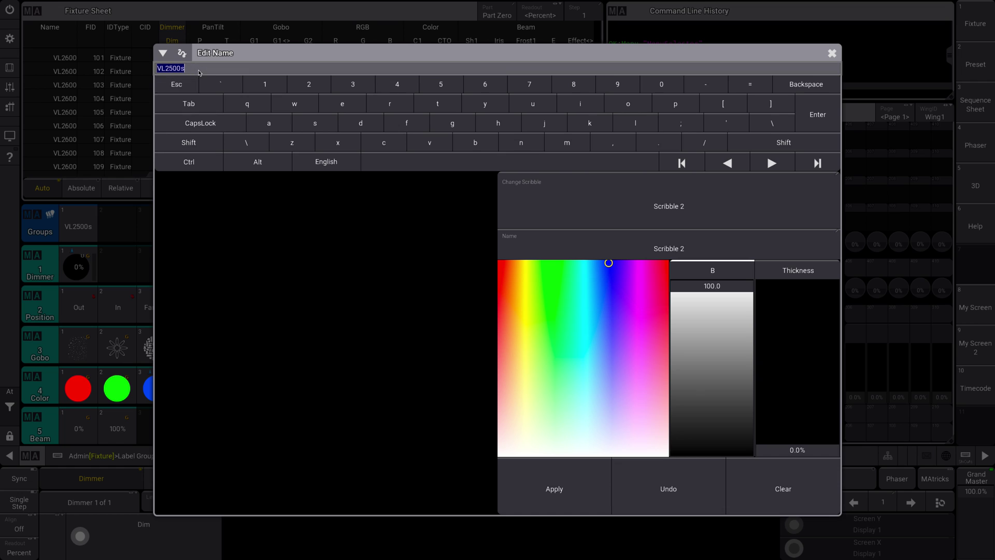
key("BackSpace")
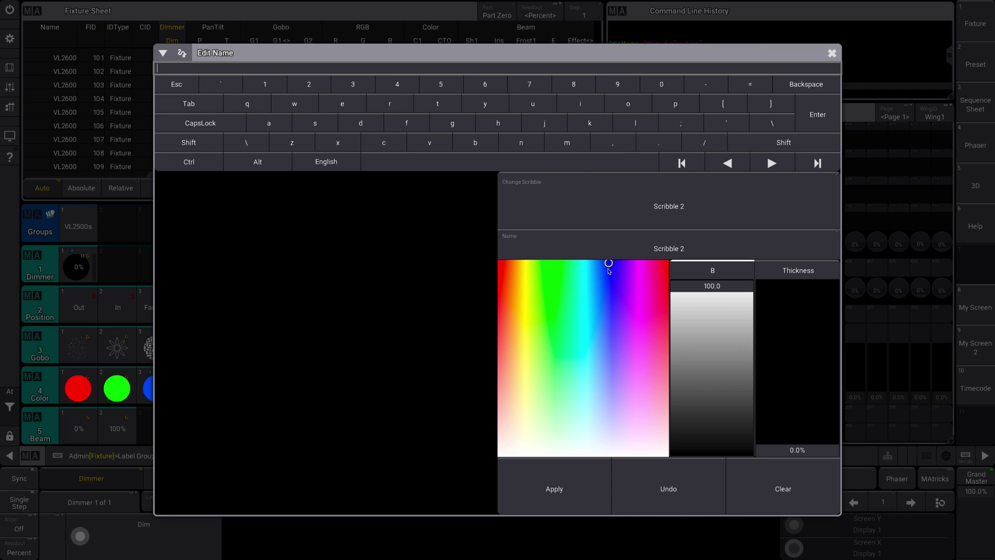
left_click_drag(609, 270, 495, 261)
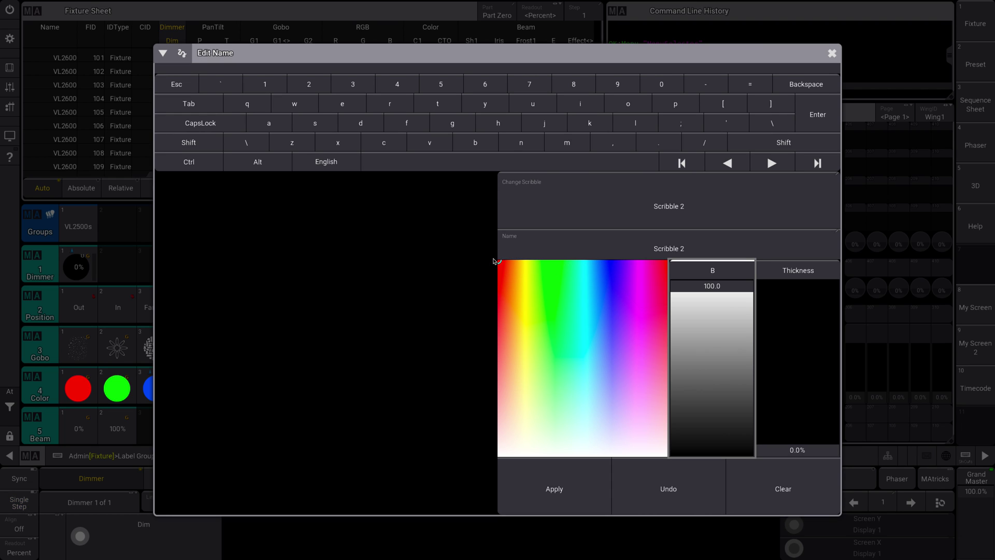
Step: Draw 'VLS' in magenta on the scribble canvas and apply it as group 1's label
left_click(643, 272)
mouse_move(170, 189)
left_mouse_down()
mouse_move(200, 397)
mouse_move(237, 313)
mouse_move(269, 191)
mouse_move(282, 189)
mouse_move(274, 402)
mouse_move(284, 439)
left_mouse_up()
left_click_drag(344, 433, 413, 428)
mouse_move(472, 243)
left_mouse_down()
mouse_move(417, 236)
mouse_move(476, 366)
mouse_move(415, 444)
left_mouse_up()
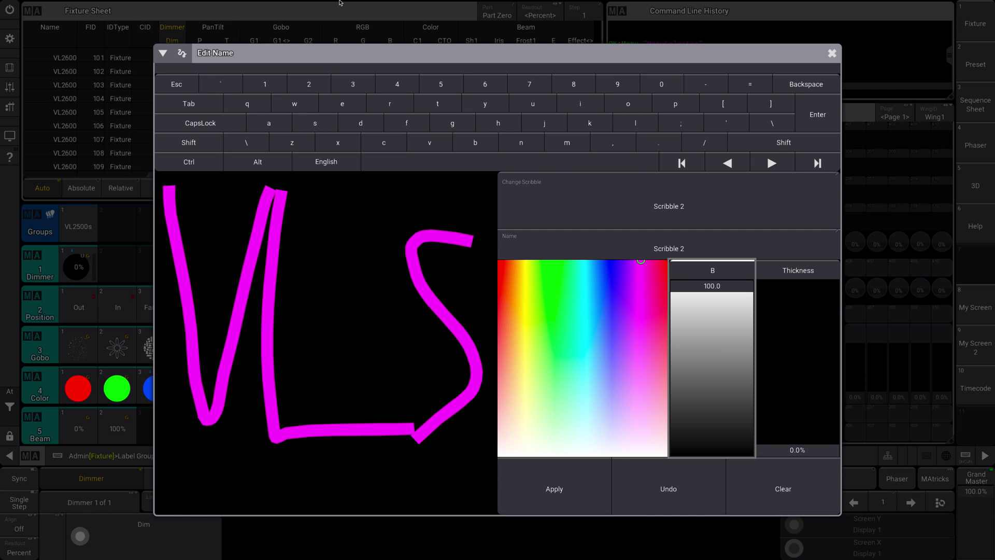
left_click(583, 490)
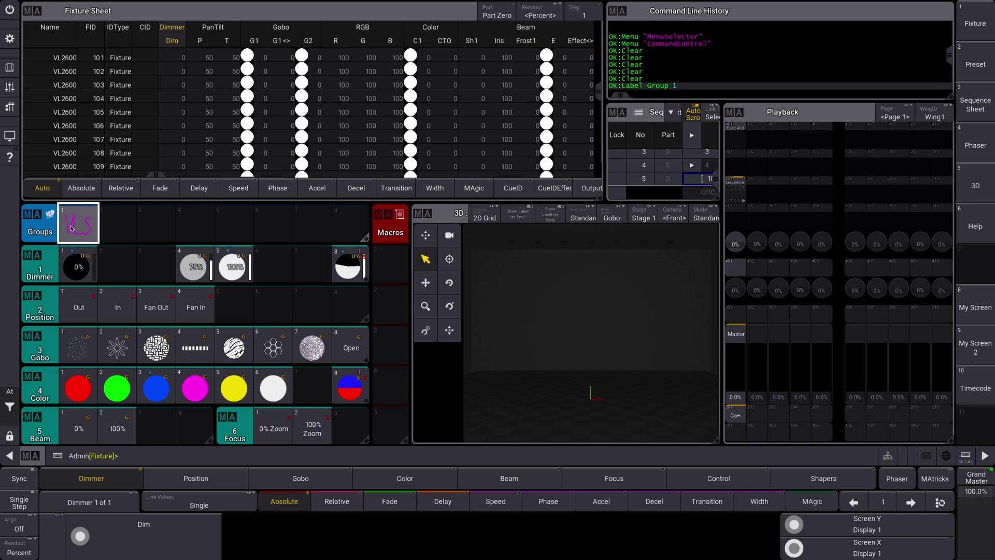
Step: Replace group 1's scribble with a blue 'V' drawn at 100% thickness
left_click_drag(72, 228, 78, 192)
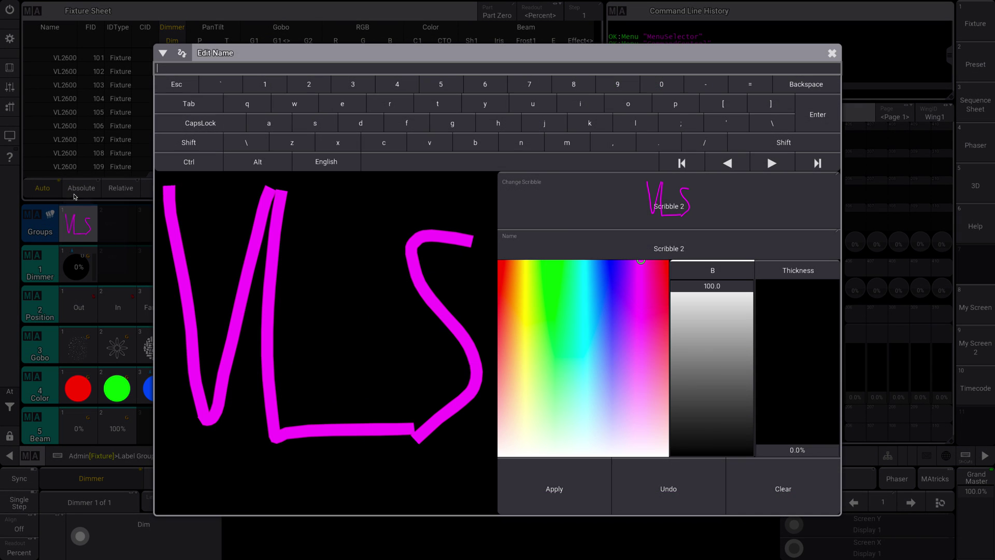
left_click(752, 503)
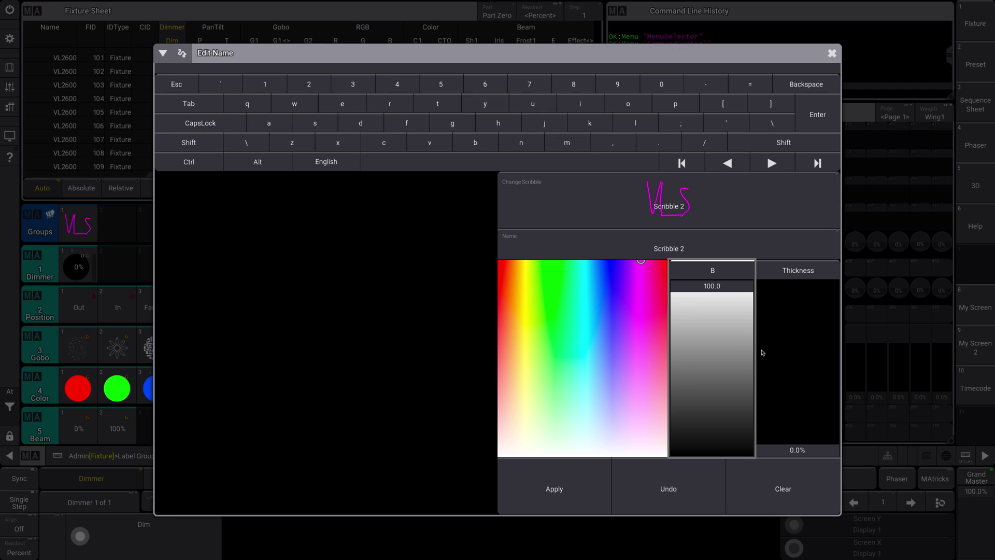
left_click_drag(801, 345, 788, 242)
left_click_drag(602, 284, 606, 260)
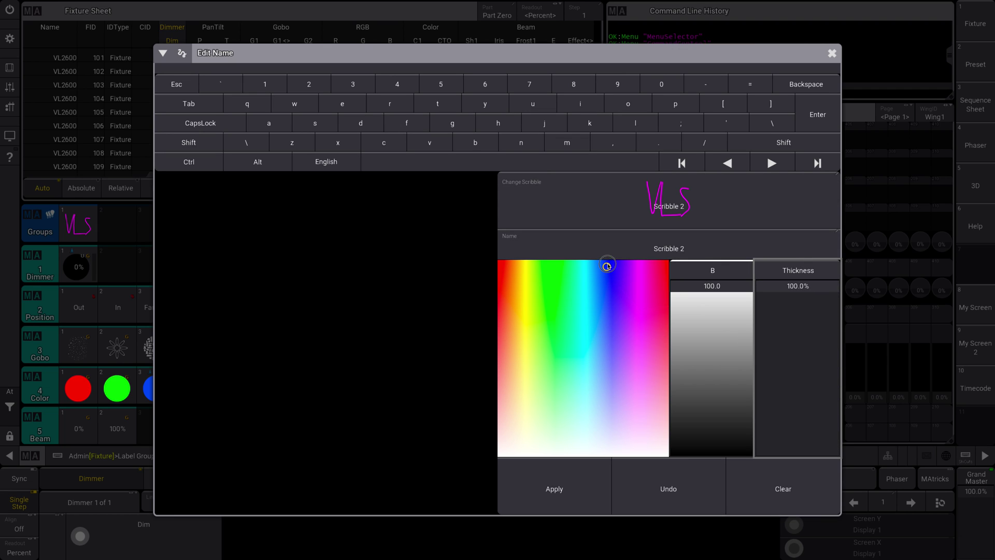
mouse_move(194, 215)
left_mouse_down()
mouse_move(240, 453)
mouse_move(322, 436)
mouse_move(415, 220)
mouse_move(438, 207)
left_mouse_up()
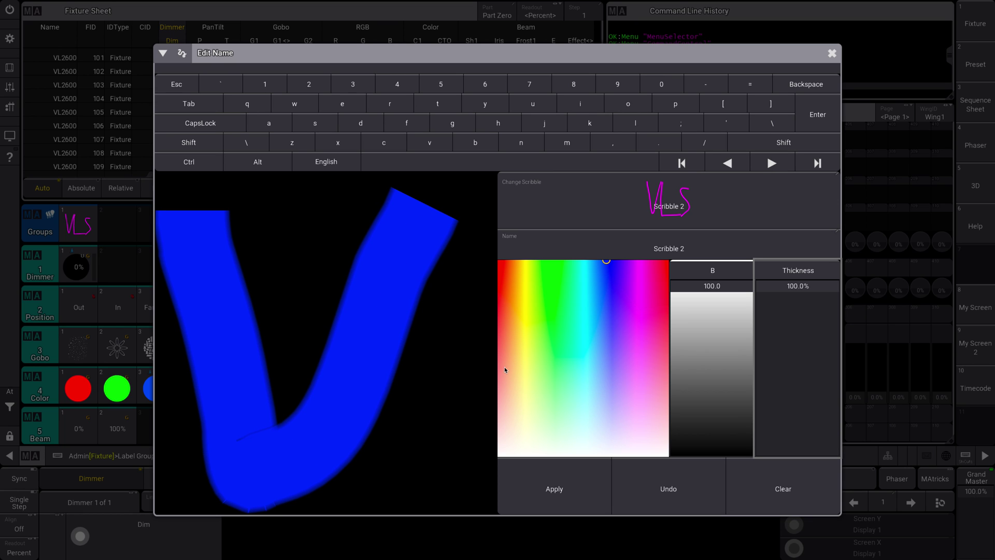
left_click(567, 502)
Step: Reopen group 1's label editor, test purple strokes at 52.5 brightness, then clear the canvas
left_click_drag(78, 224, 82, 205)
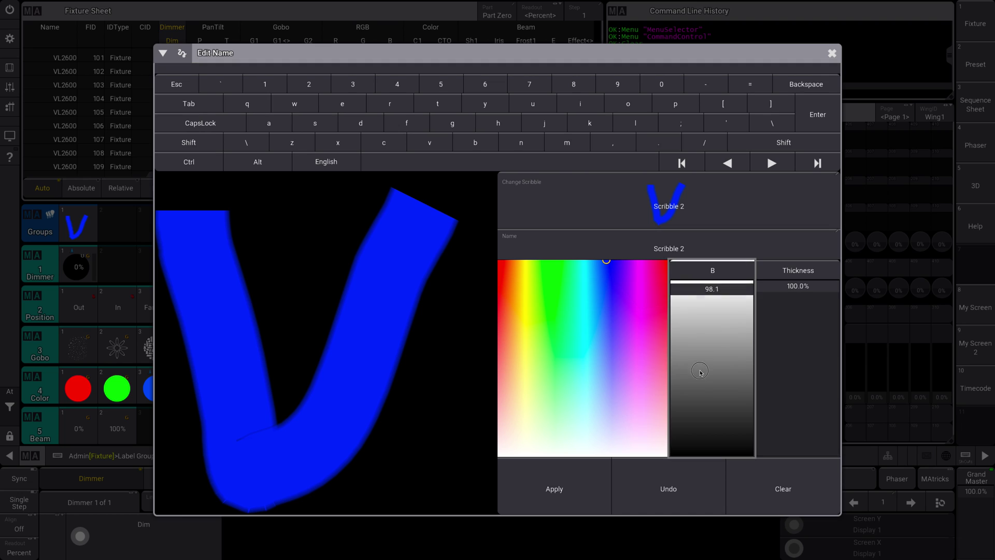
left_click_drag(700, 330, 695, 417)
left_click_drag(546, 351, 541, 384)
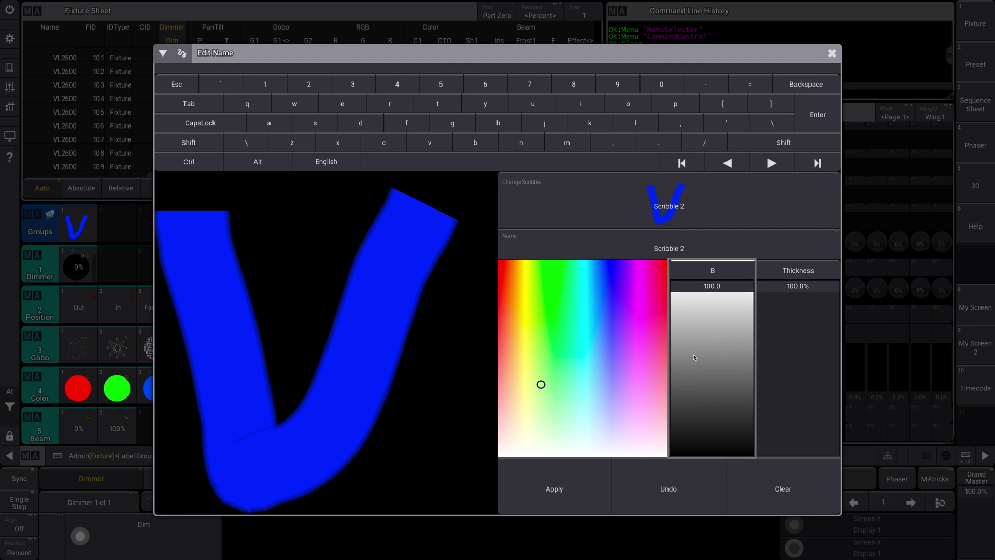
left_click(645, 270)
left_click_drag(712, 288, 708, 365)
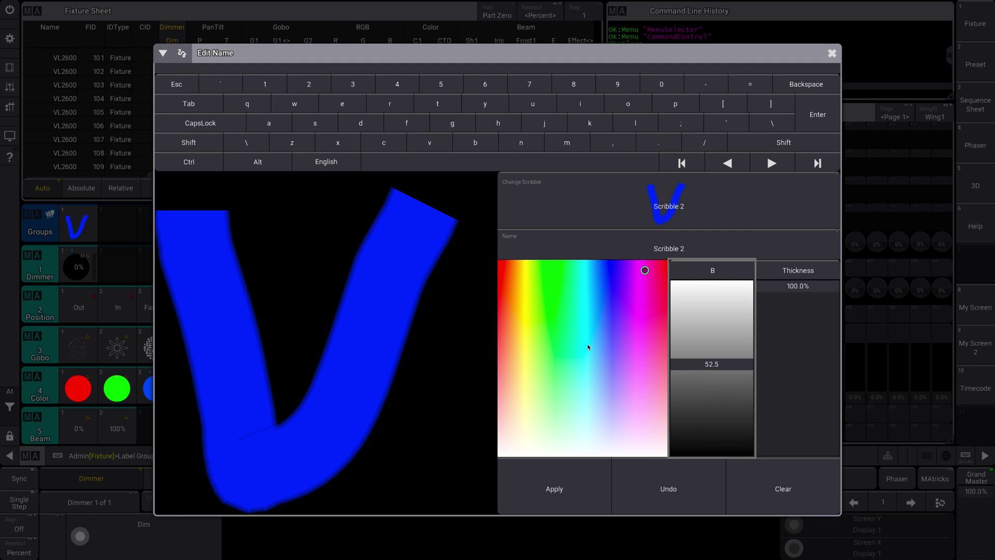
left_click_drag(310, 322, 377, 424)
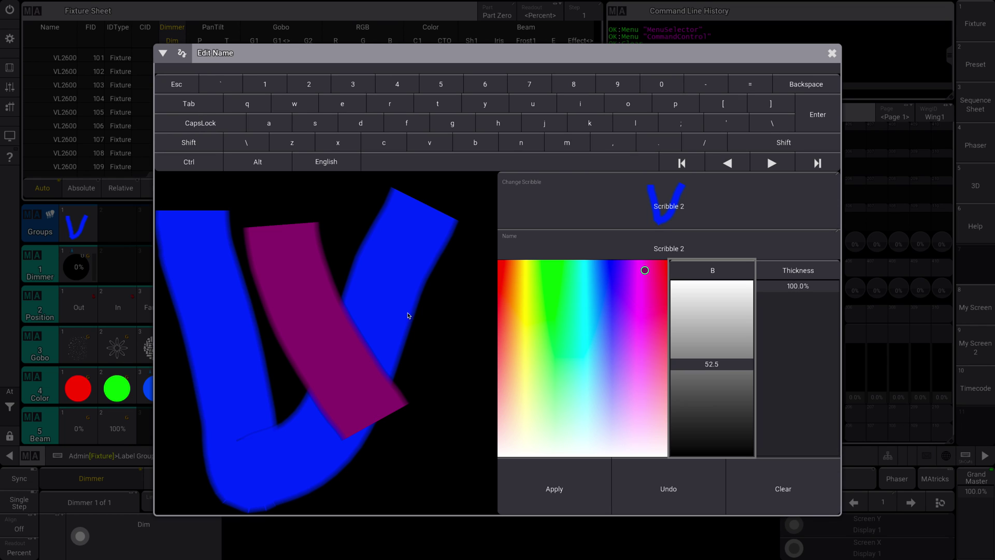
left_click_drag(398, 260, 296, 460)
left_click_drag(360, 386, 445, 495)
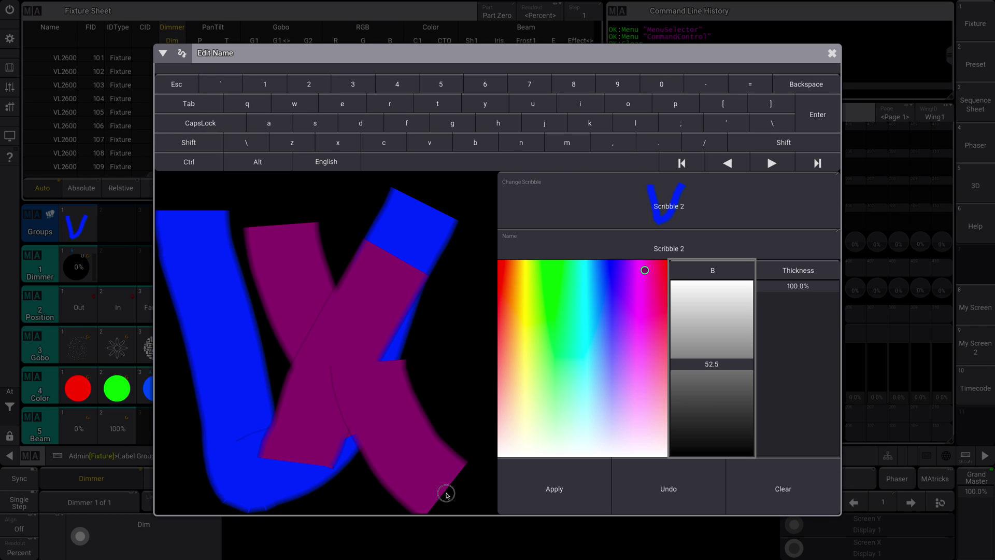
left_click(766, 491)
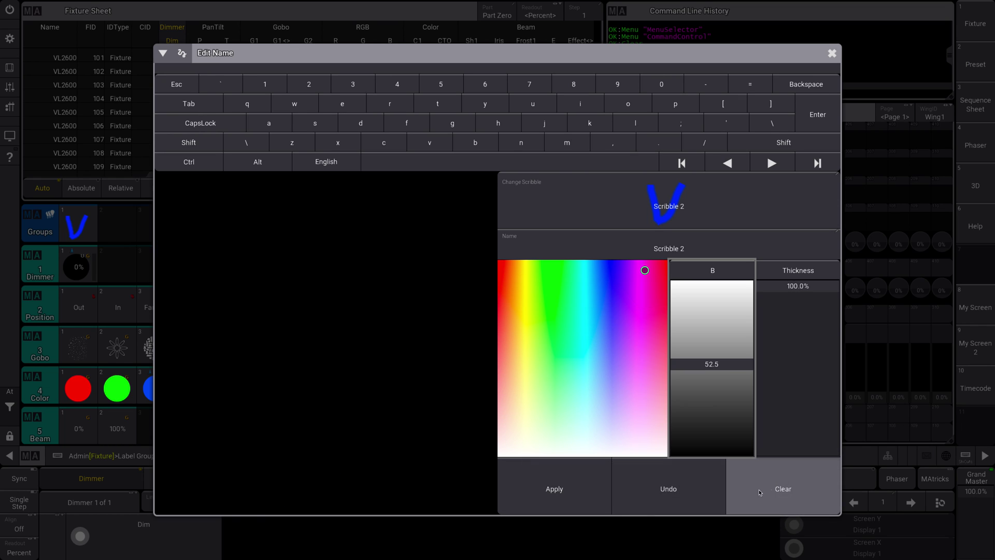
Step: Restore full brightness, set 0% thickness, and apply a magenta '2500' scribble to group 1
left_click_drag(711, 363, 702, 262)
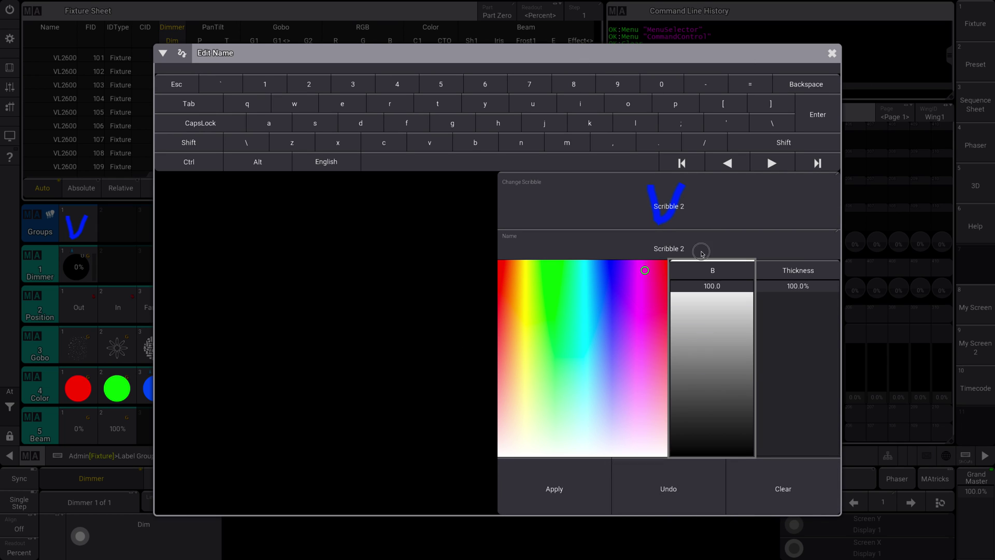
mouse_move(188, 241)
left_mouse_down()
mouse_move(311, 309)
mouse_move(262, 382)
left_mouse_up()
left_click(770, 475)
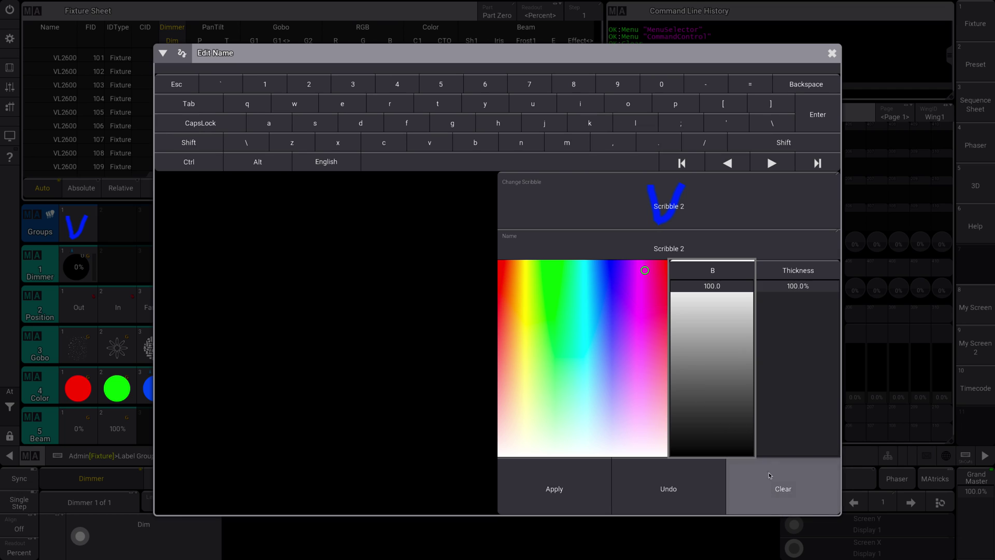
left_click_drag(804, 291, 782, 484)
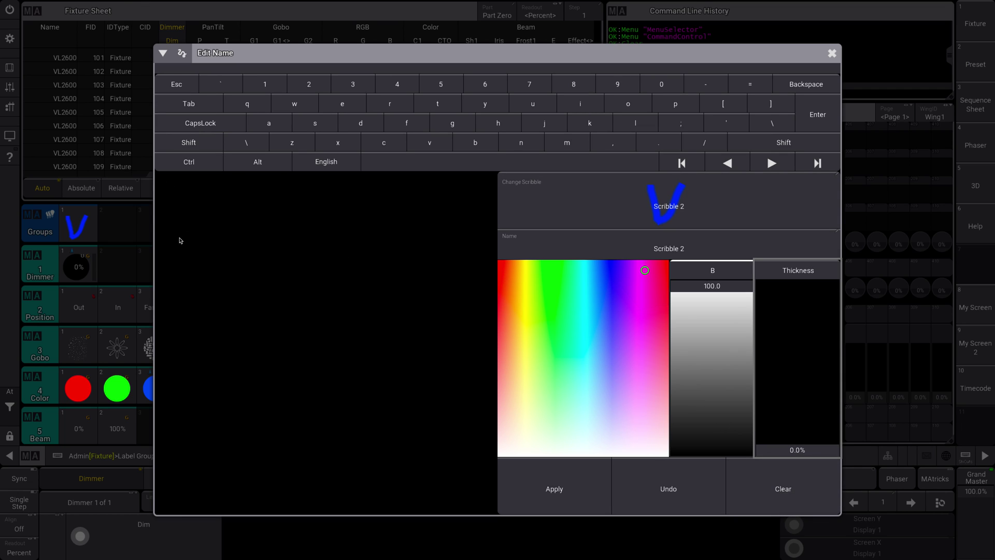
mouse_move(175, 222)
left_mouse_down()
mouse_move(265, 342)
mouse_move(316, 357)
left_mouse_up()
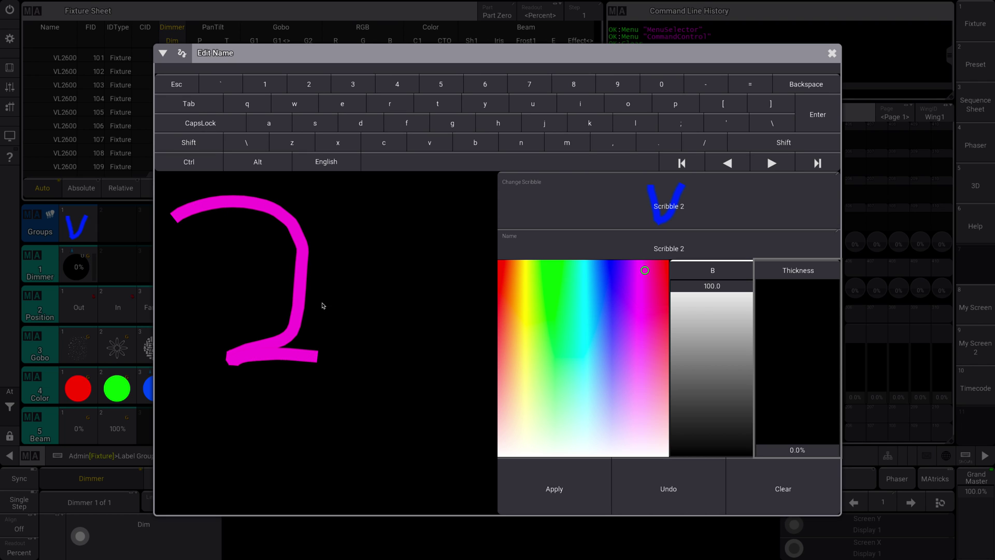
left_click_drag(317, 207, 389, 224)
mouse_move(322, 215)
left_mouse_down()
mouse_move(378, 333)
mouse_move(336, 354)
left_mouse_up()
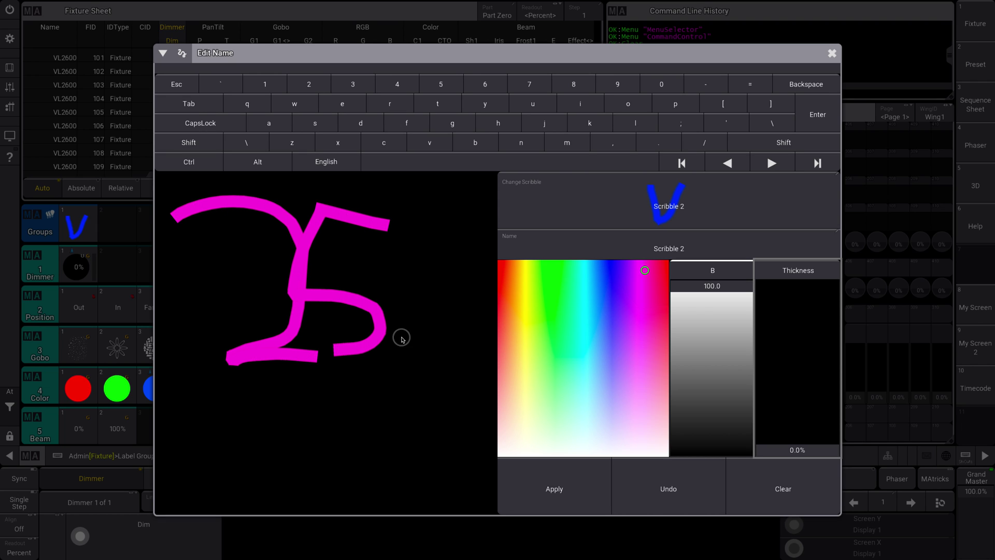
left_click_drag(402, 337, 440, 314)
left_click_drag(456, 269, 429, 356)
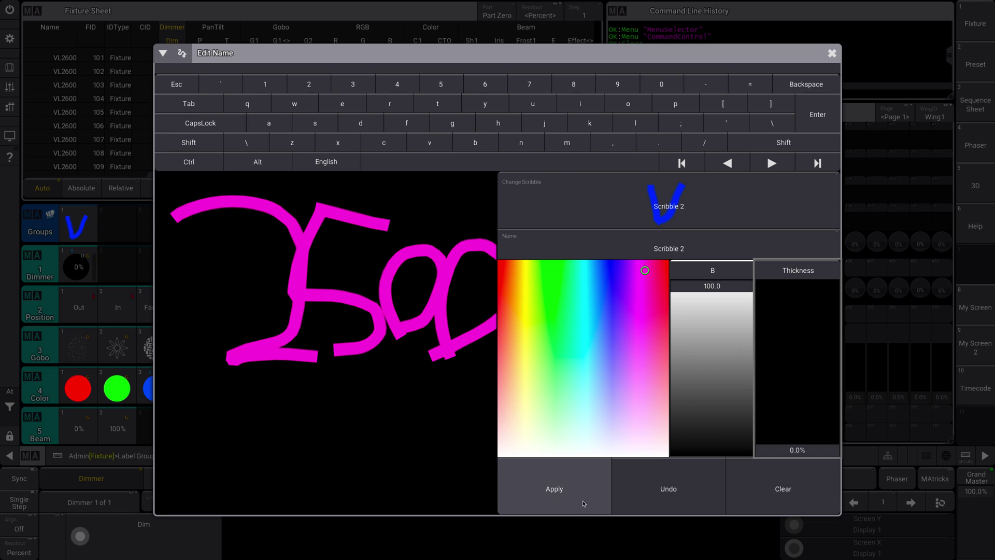
left_click(555, 489)
Step: Clear group 1's scribble and name it 'VL2500s' as plain text
left_click_drag(78, 223, 87, 195)
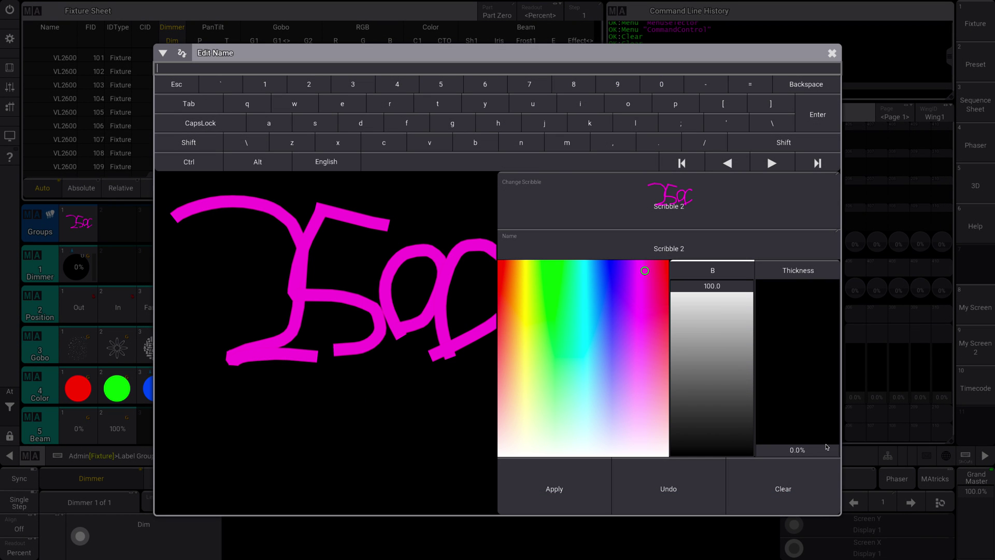
left_click(791, 489)
left_click(342, 66)
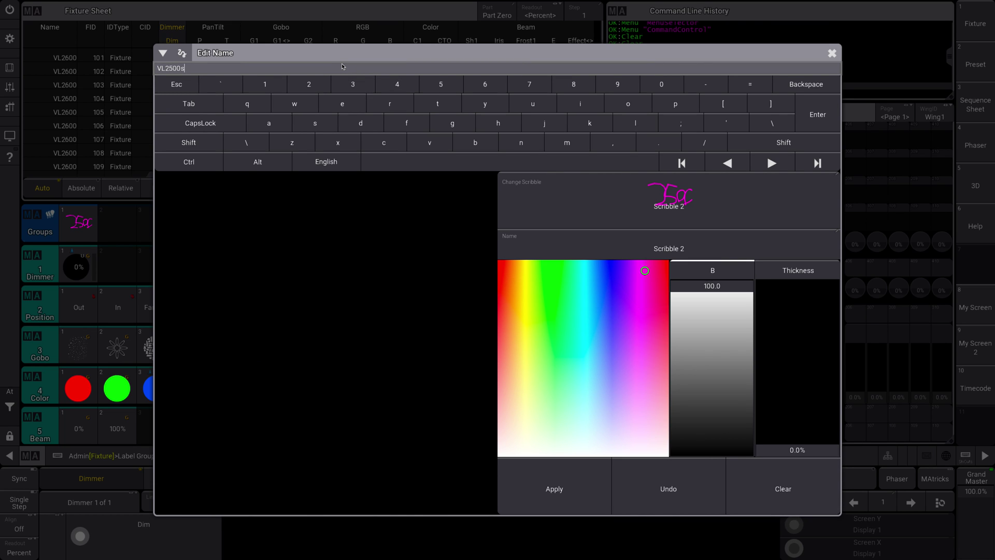
key("Return")
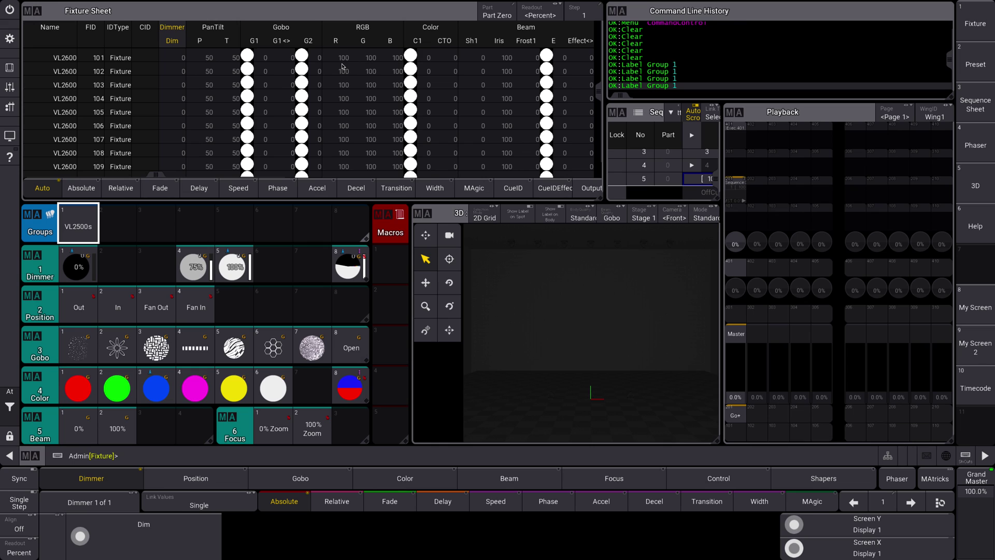
Step: Draw two crossing magenta arrows for preset 2.4 Fan In, undoing one bad stroke, and apply
left_click(181, 300)
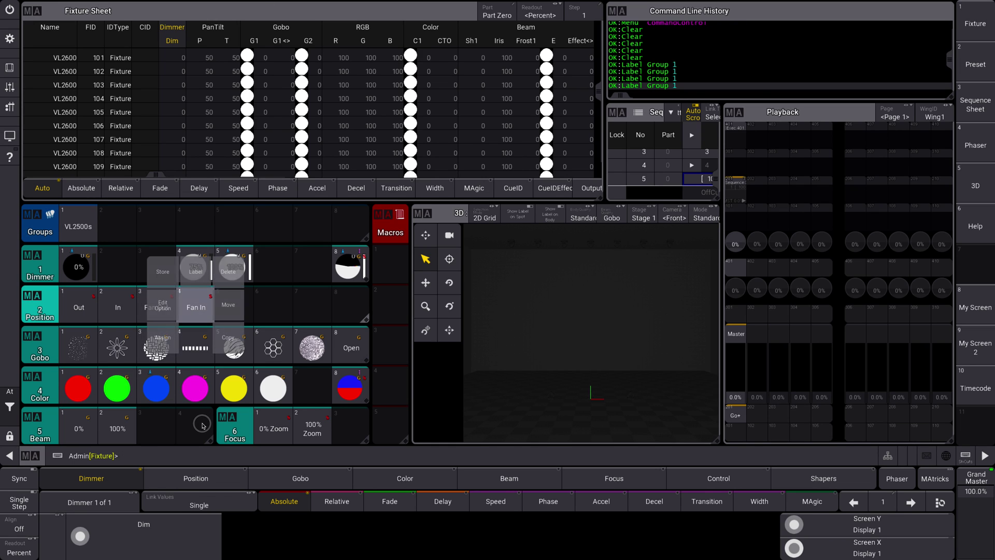
left_click(196, 272)
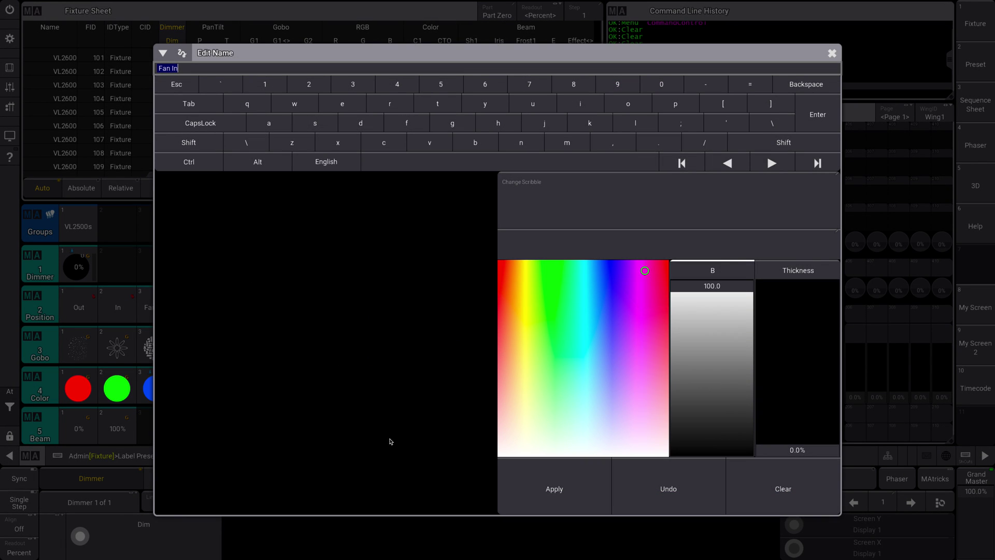
left_click_drag(391, 441, 291, 197)
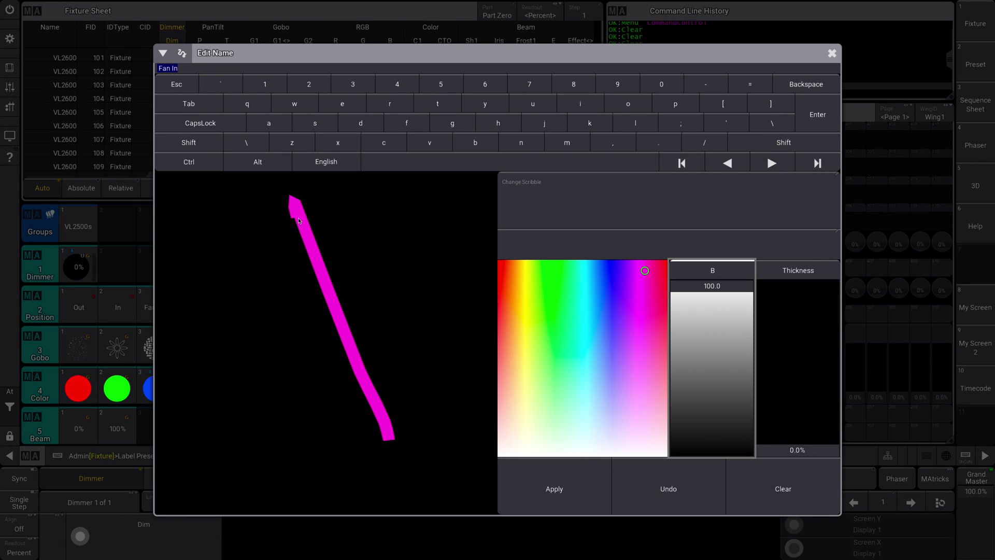
left_click(707, 492)
left_click_drag(413, 434, 304, 243)
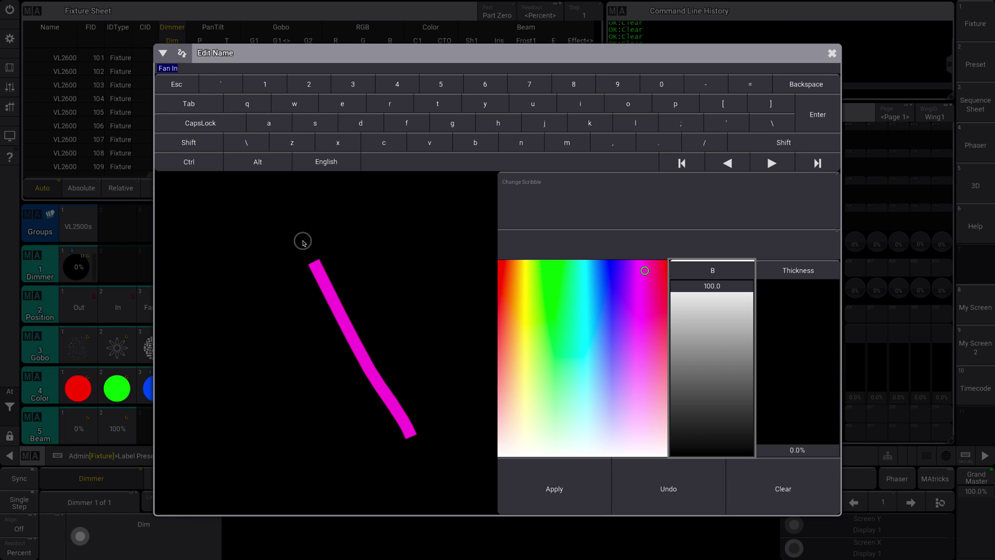
mouse_move(291, 314)
left_mouse_down()
mouse_move(298, 216)
mouse_move(341, 227)
left_mouse_up()
mouse_move(266, 444)
left_mouse_down()
mouse_move(415, 269)
mouse_move(384, 258)
mouse_move(429, 306)
left_mouse_up()
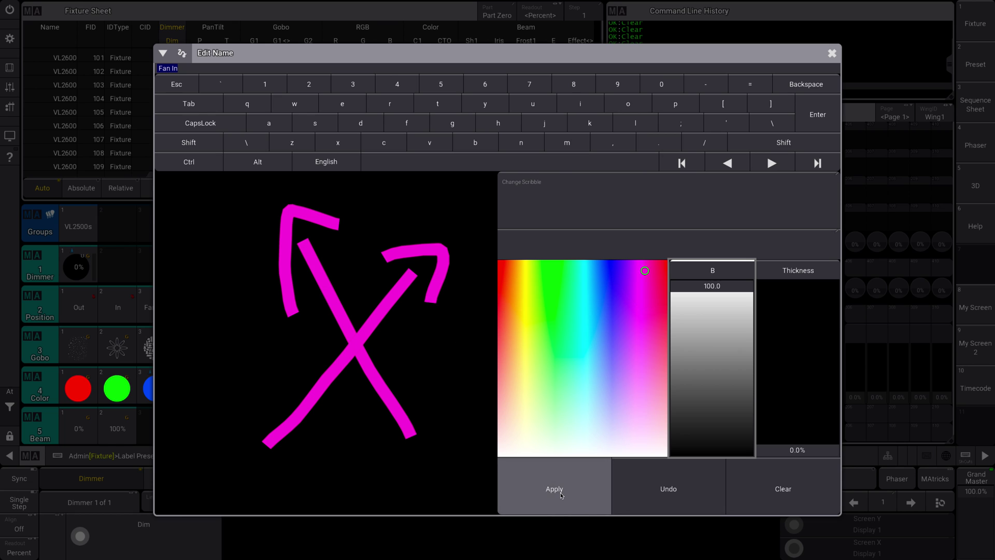
left_click(548, 466)
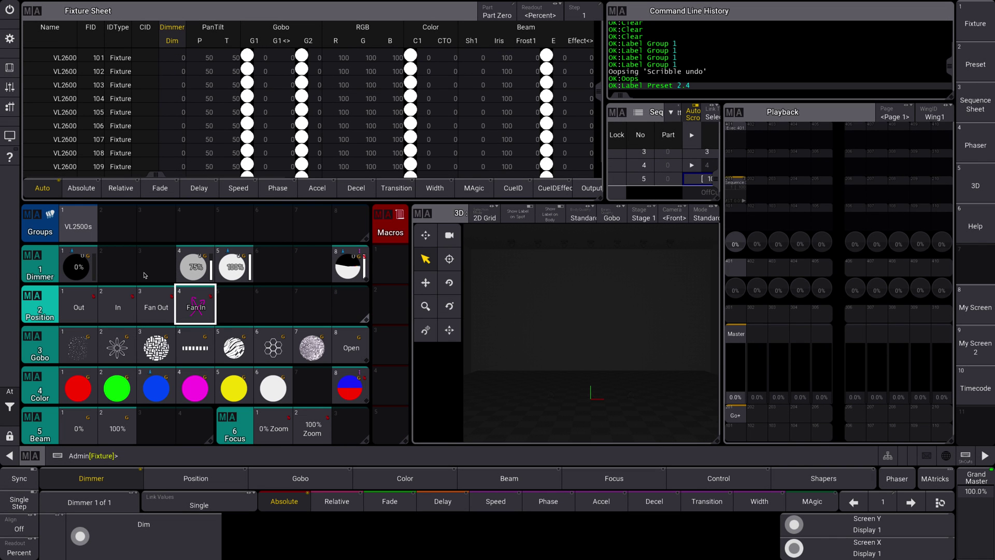
left_click_drag(155, 332, 157, 272)
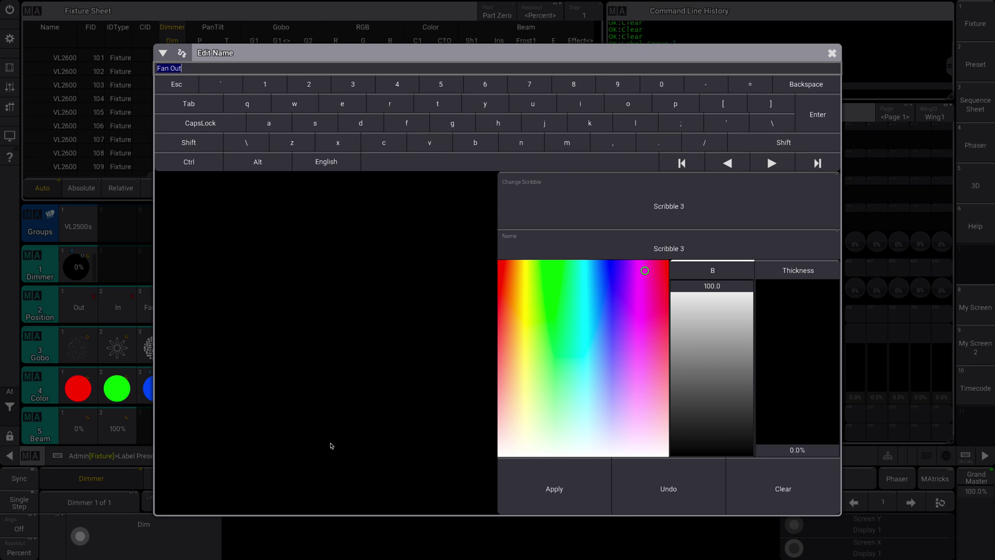
Step: Draw two magenta arrows as preset 2.3 Fan Out's scribble and apply it
mouse_move(331, 443)
left_mouse_down()
mouse_move(356, 358)
mouse_move(428, 218)
mouse_move(459, 334)
left_mouse_up()
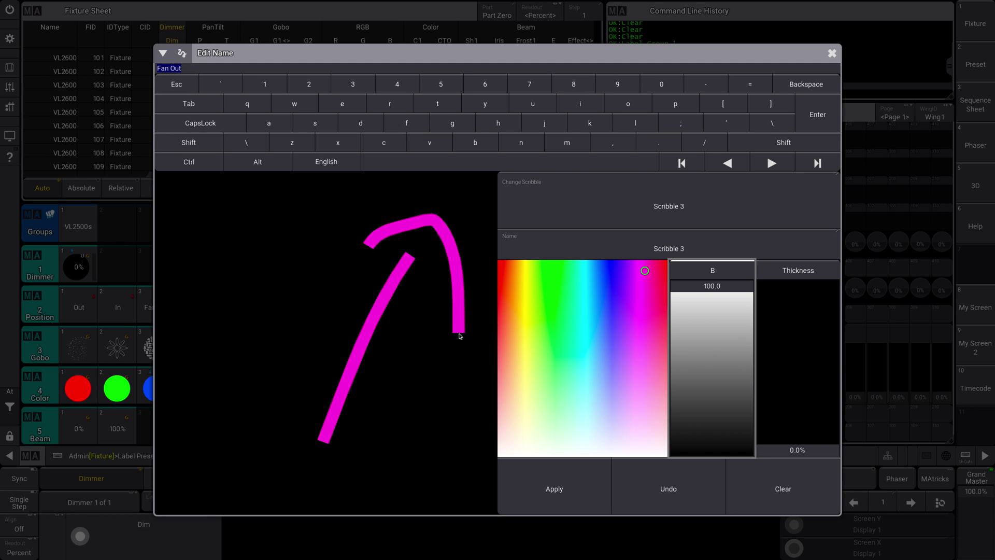
left_click_drag(289, 443, 201, 248)
mouse_move(174, 278)
left_mouse_down()
mouse_move(189, 207)
mouse_move(253, 241)
left_mouse_up()
left_click(561, 488)
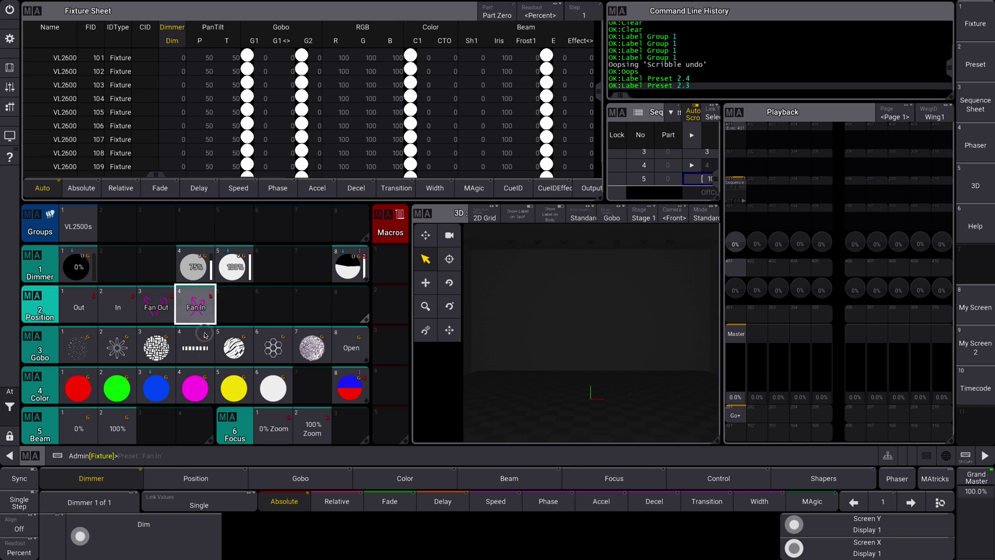
right_click(200, 307)
Step: Clear the crossed-arrows scribble from preset 2.4 Fan In and apply the text-only label
left_click(195, 275)
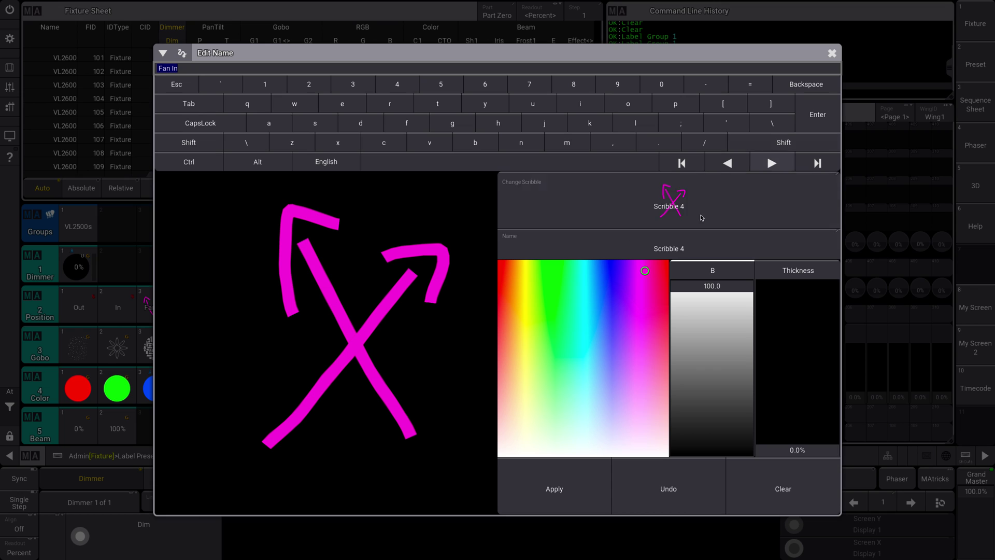
left_click(832, 53)
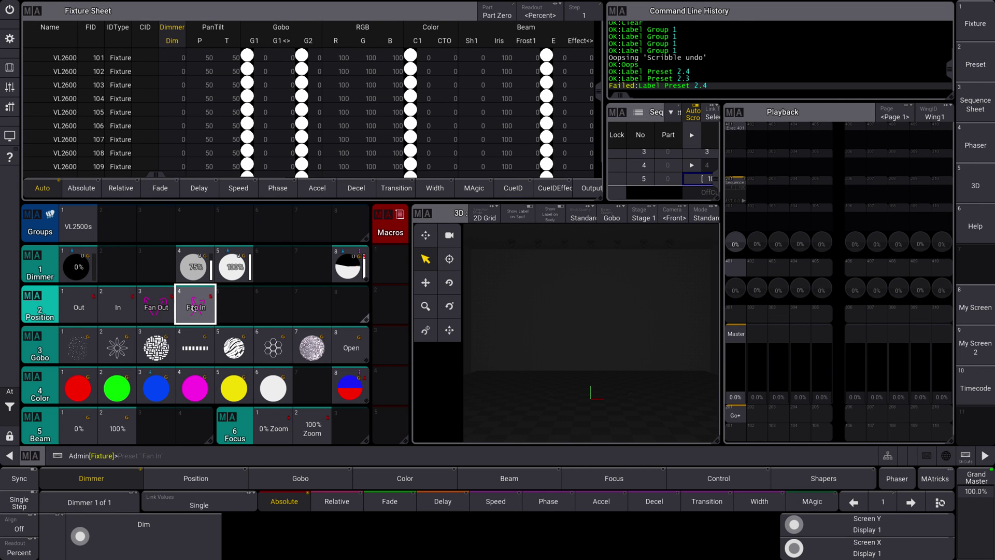
left_click_drag(204, 285, 195, 278)
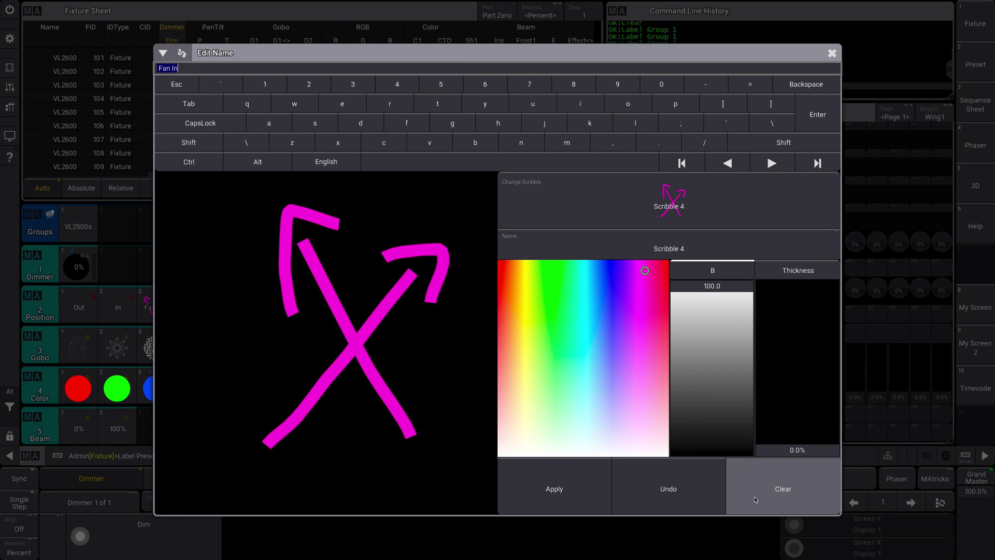
left_click(745, 492)
left_click(545, 468)
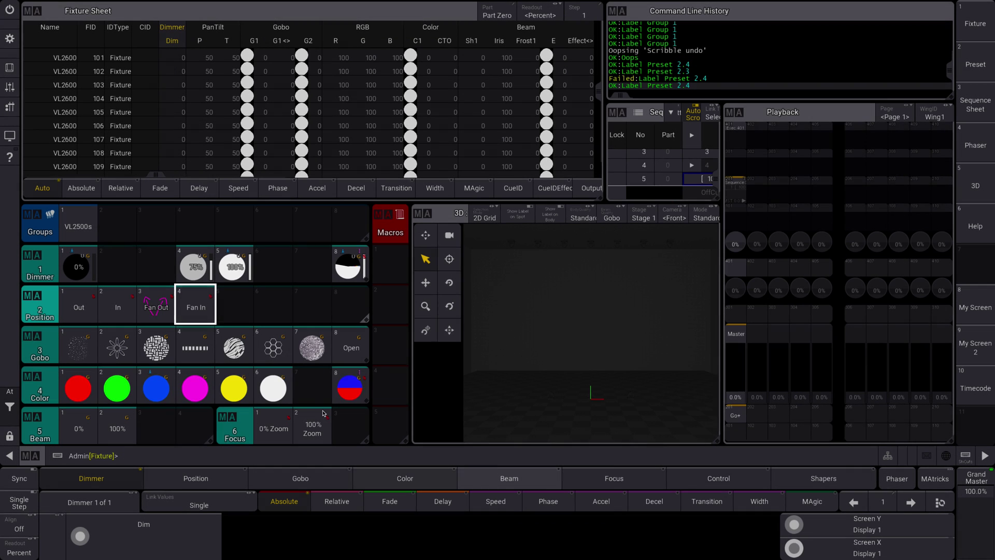
Step: Clear the arrow scribble from preset 2.3 Fan Out and apply the text-only label
left_click_drag(145, 321, 158, 273)
left_click(780, 489)
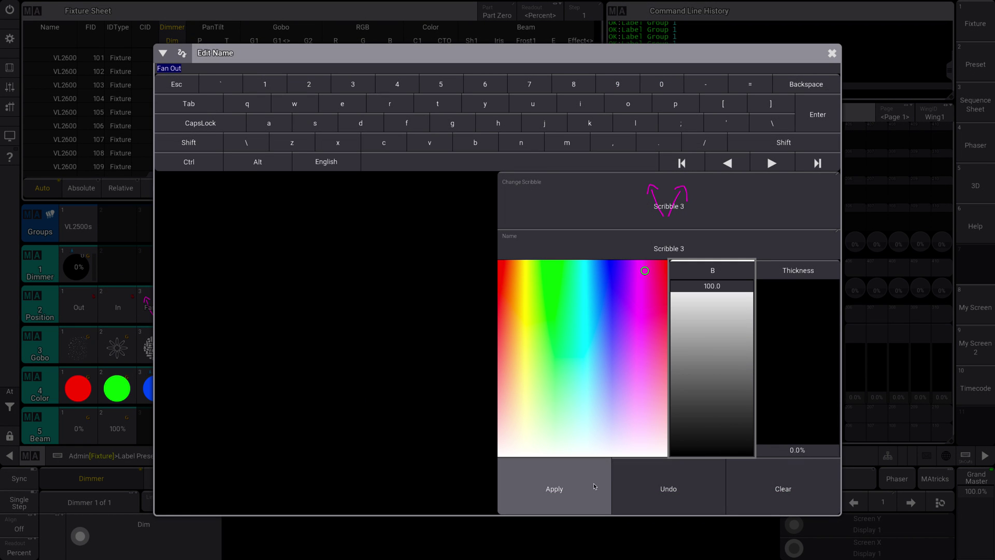
left_click(549, 492)
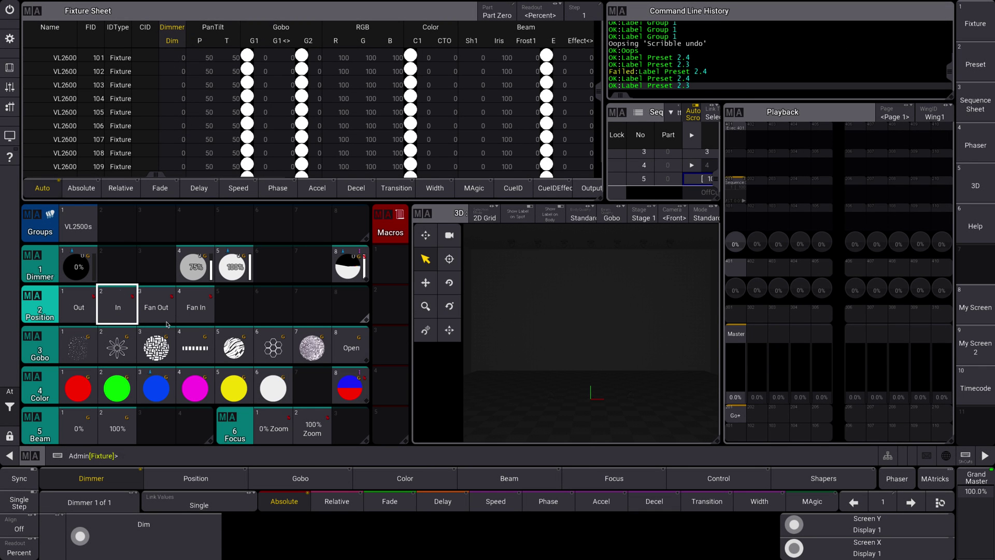